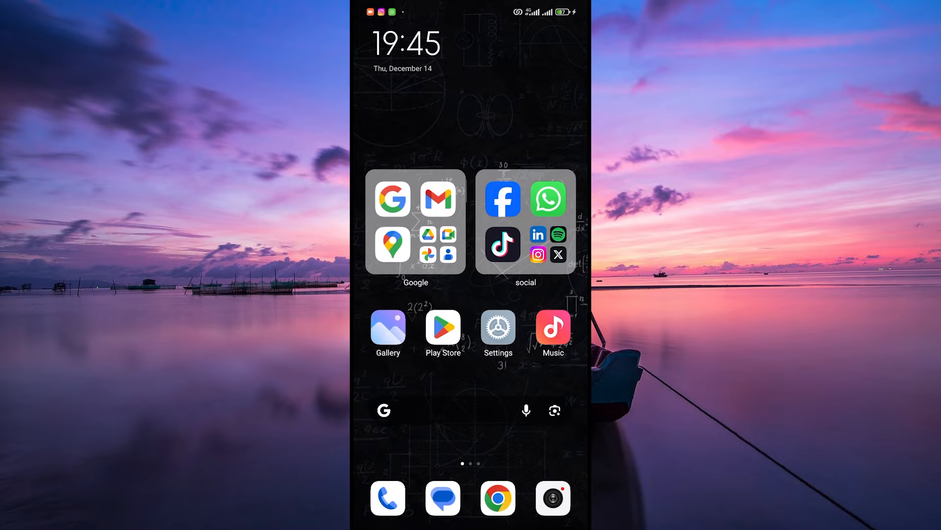
Go from the home screen into Settings and the Sound & vibration page.
click(498, 327)
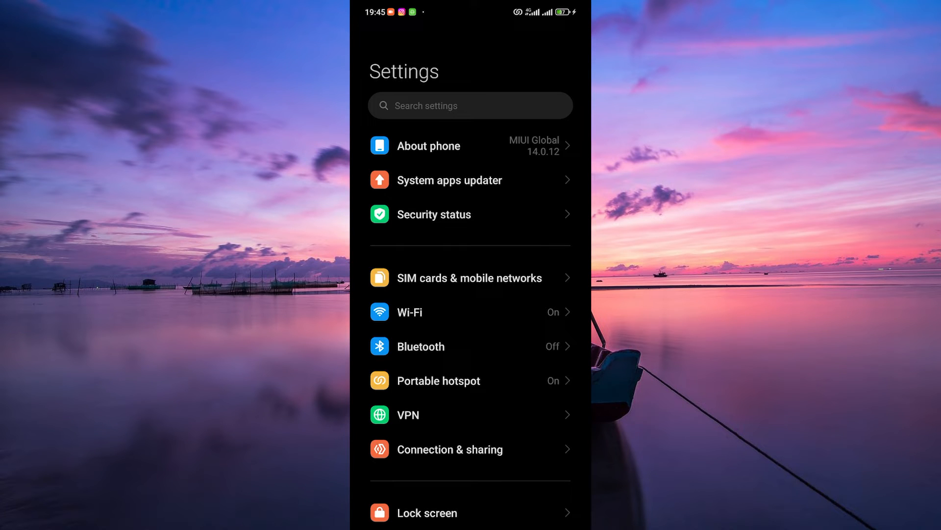
scroll(470, 295, down, 3)
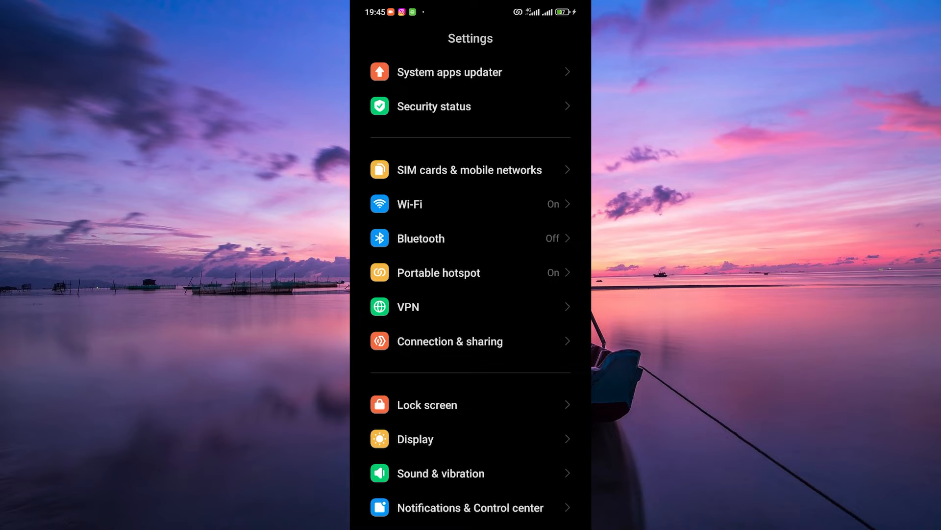
click(442, 472)
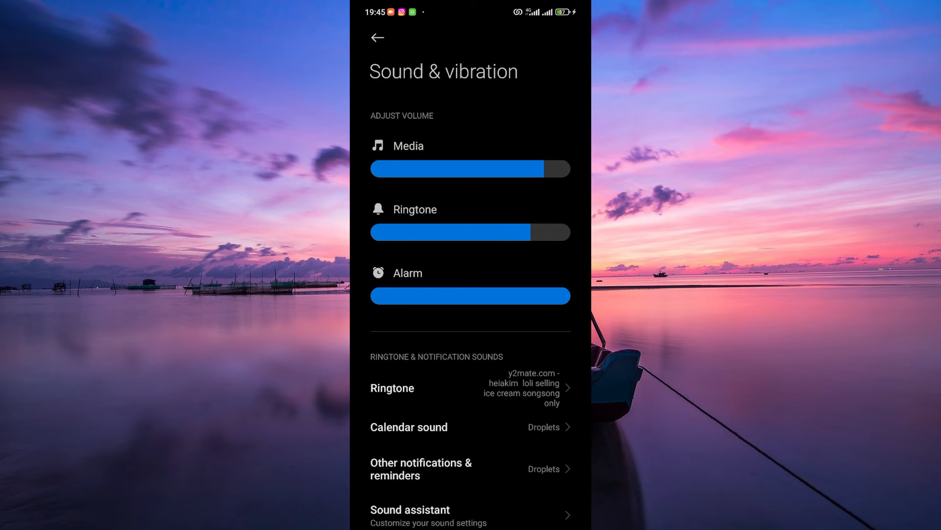
scroll(542, 295, down, 3)
scroll(523, 341, down, 2)
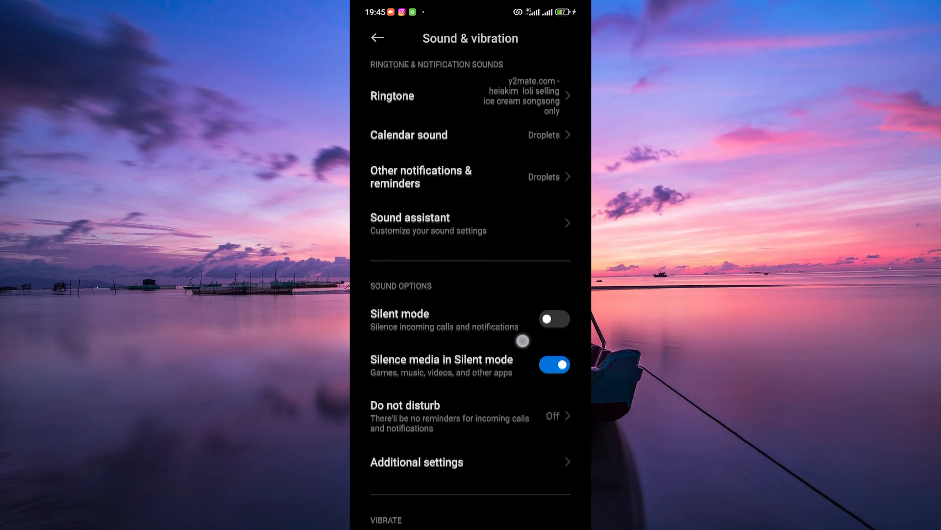
scroll(506, 393, down, 2)
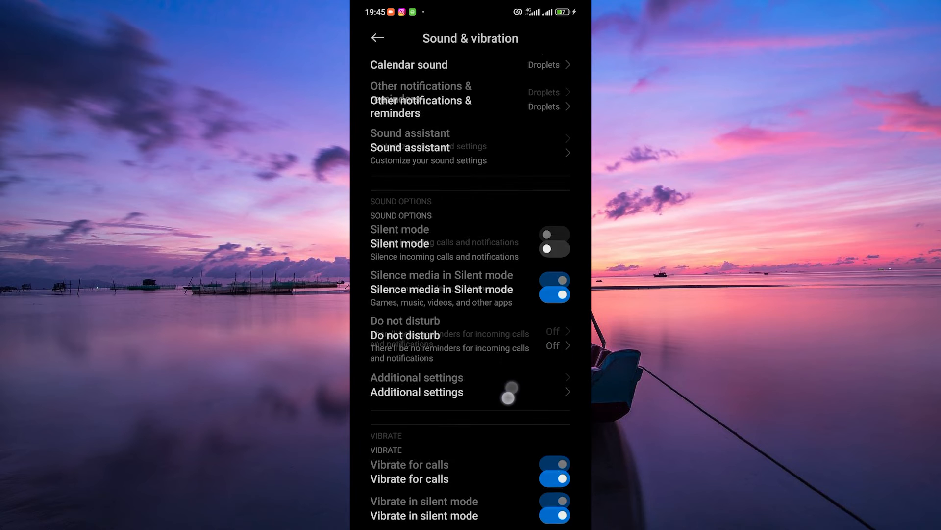
In Additional settings, switch off 'Play sound when charger is connected'.
click(491, 349)
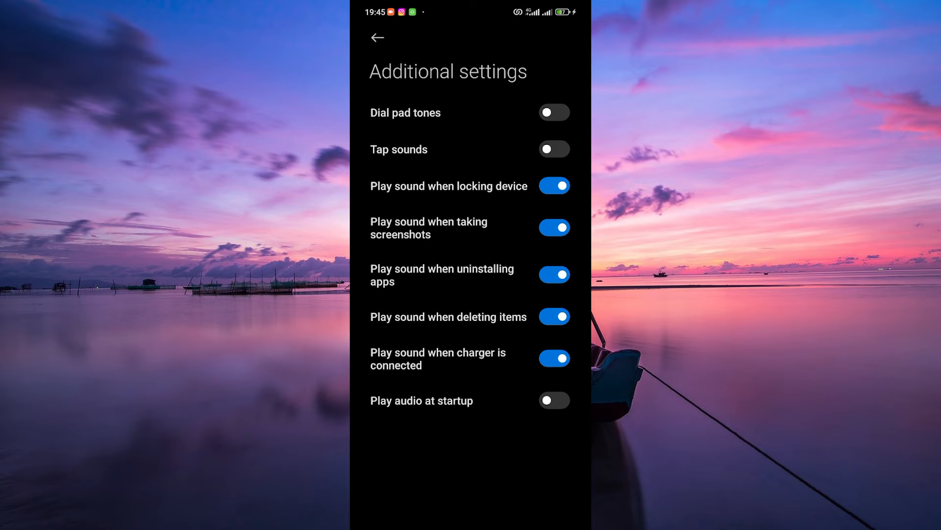
click(555, 358)
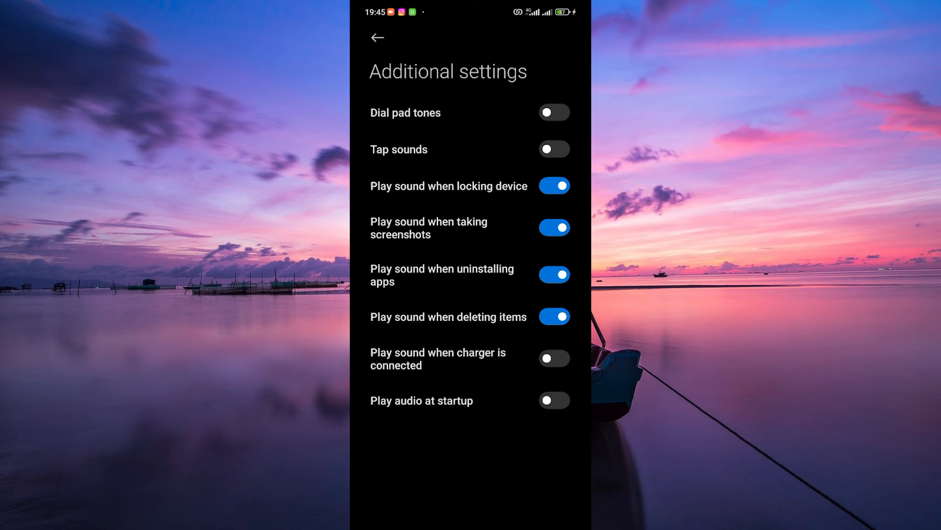
Back out through Sound & vibration and Settings to the home screen.
drag(567, 458, 534, 467)
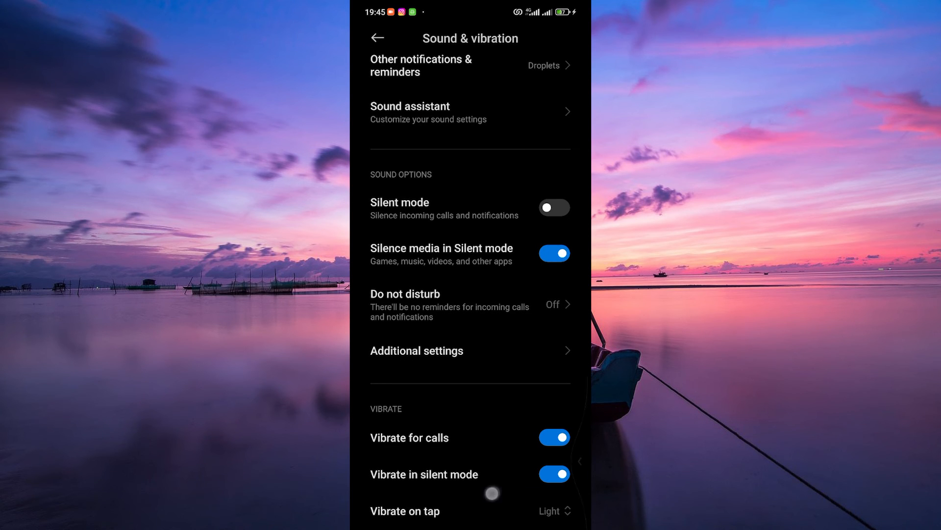
drag(491, 493, 485, 495)
drag(563, 468, 519, 474)
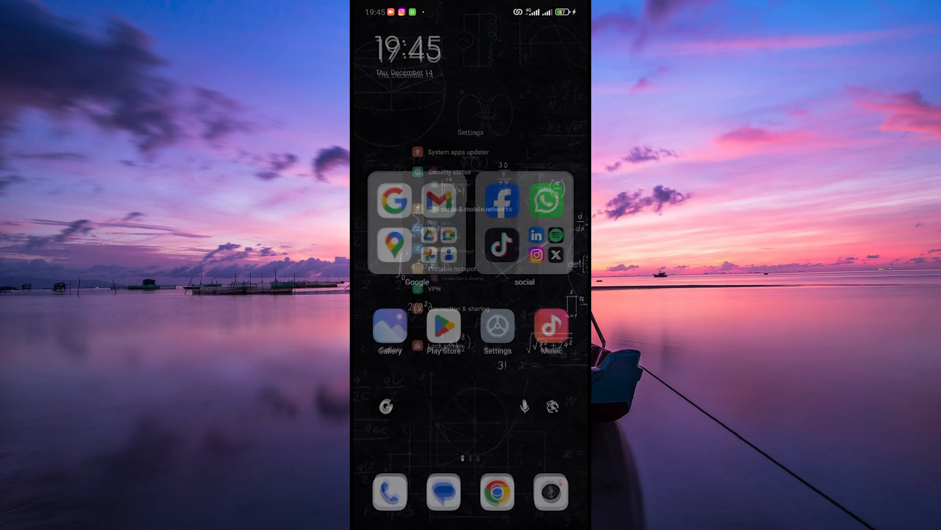